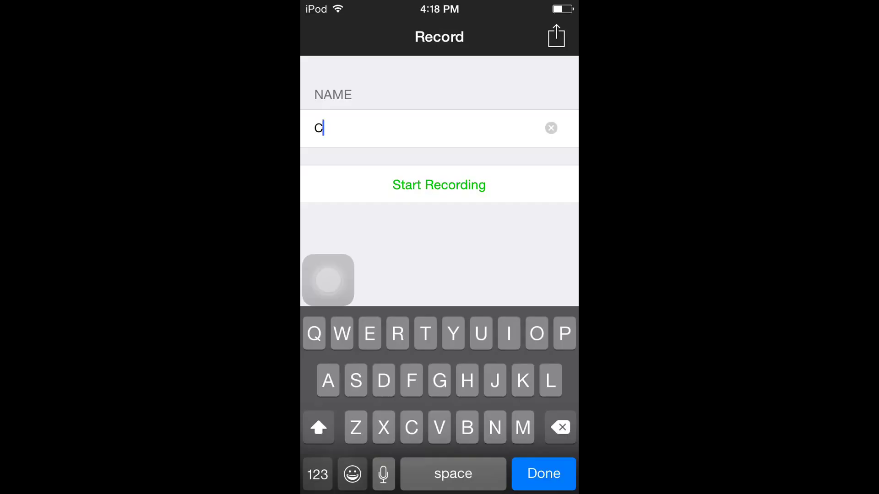
Start recording C, dismiss the AssistiveTouch alert, and open the home screen's Social folder
key("Return")
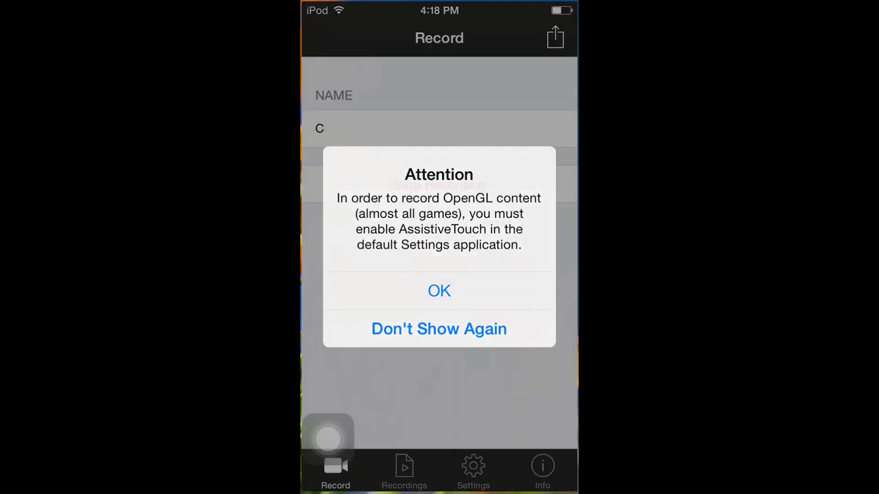
left_click(439, 291)
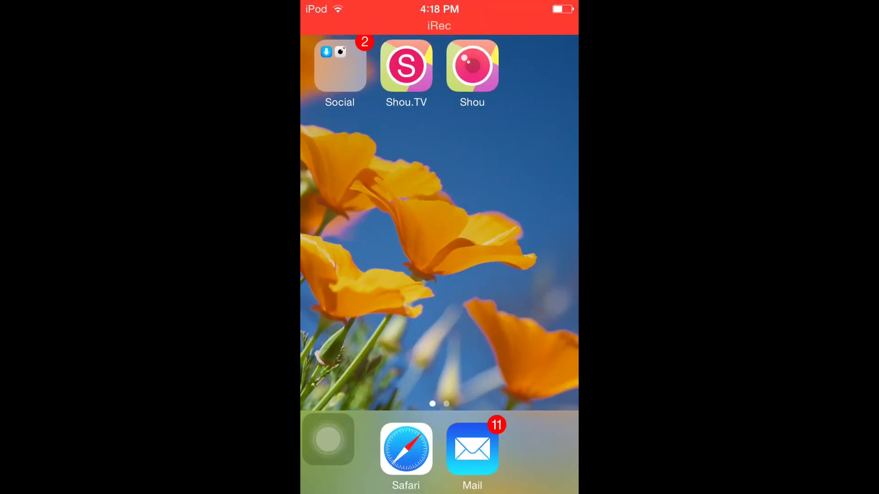
left_click(339, 66)
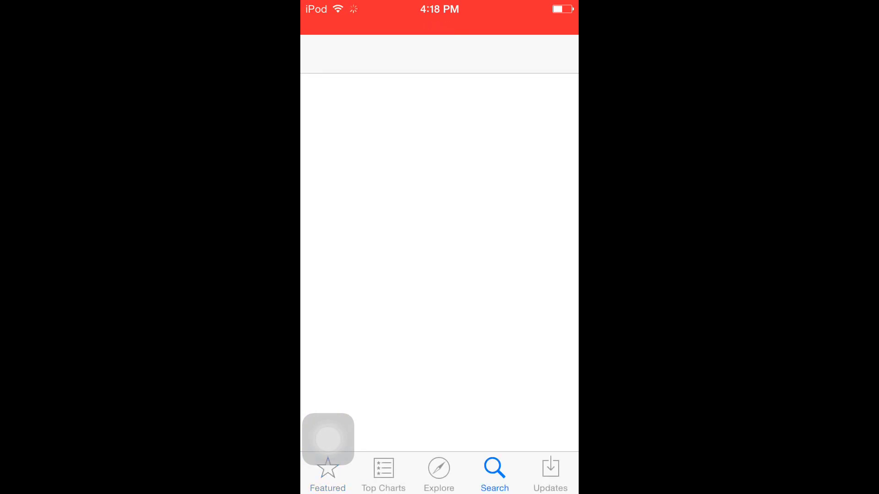
Switch the App Store to its Featured tab
left_click(328, 476)
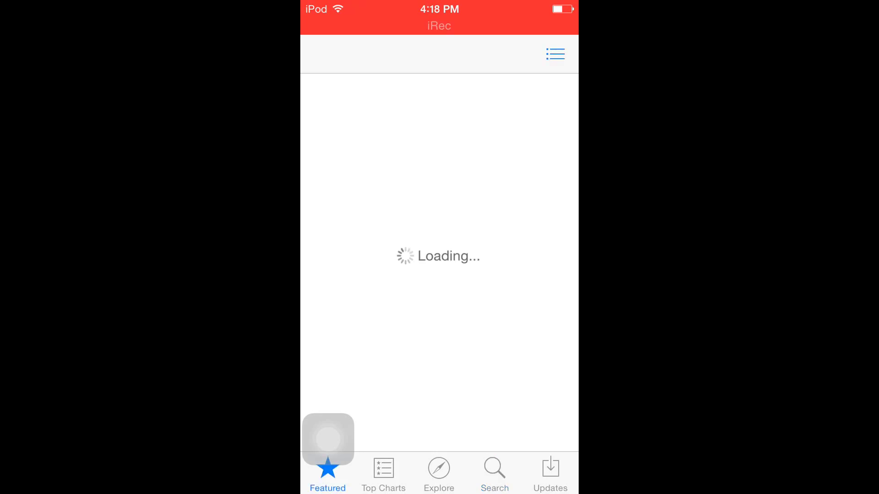
Search the App Store for 'shou tv' and open the Shou.TV app
left_click(494, 474)
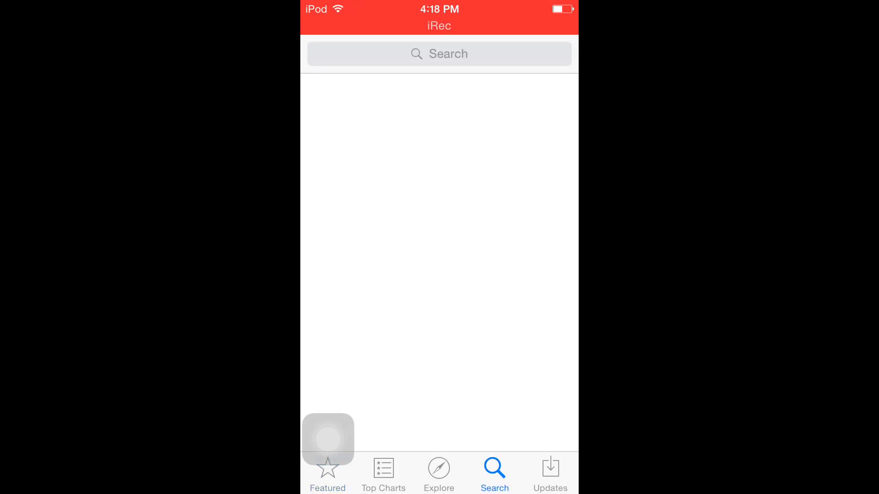
left_click(439, 54)
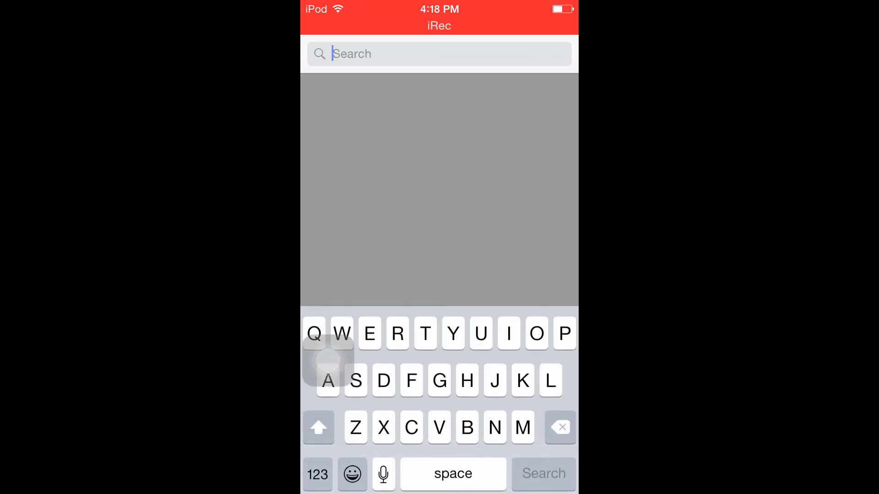
type("shou tv")
key("Return")
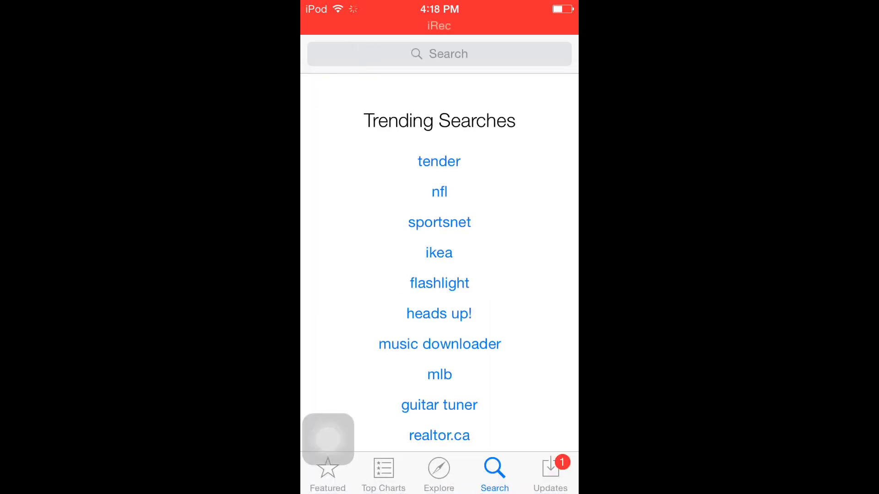
left_click(439, 53)
type("sho")
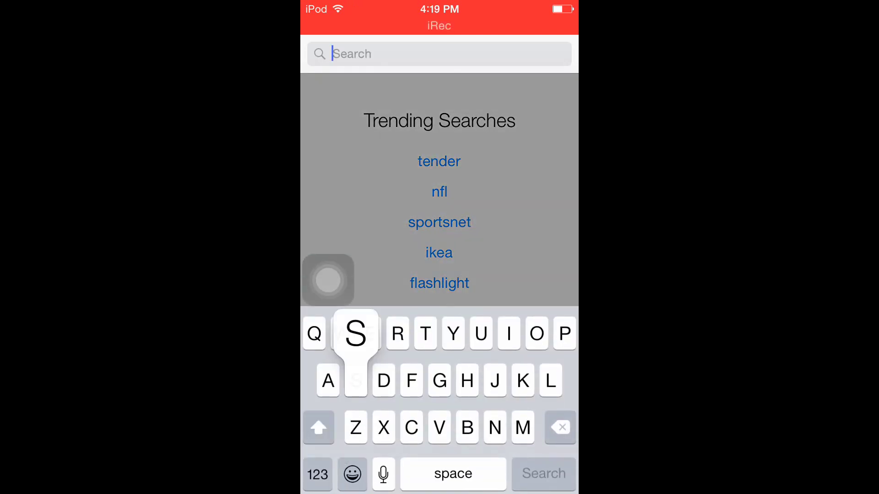
type("u tv")
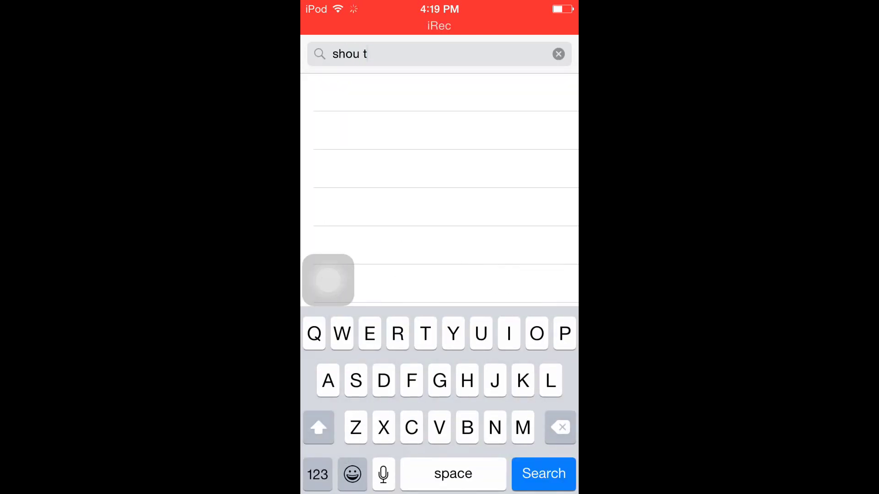
key("Return")
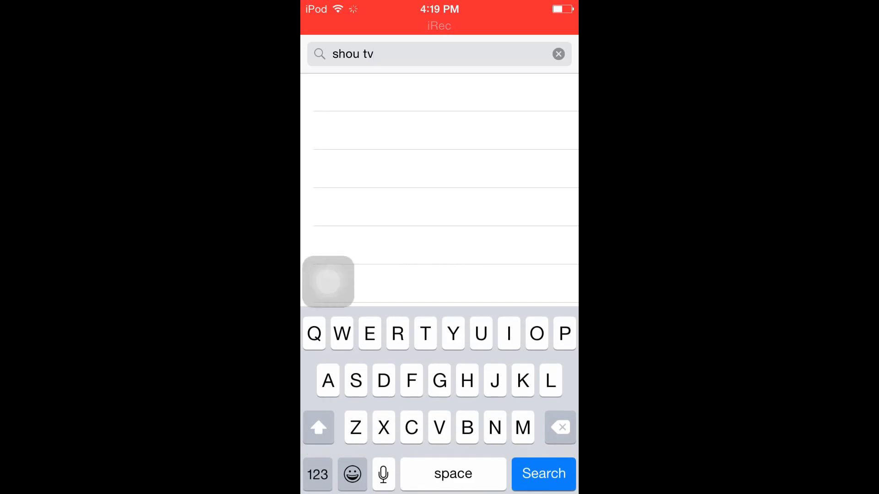
key("Return")
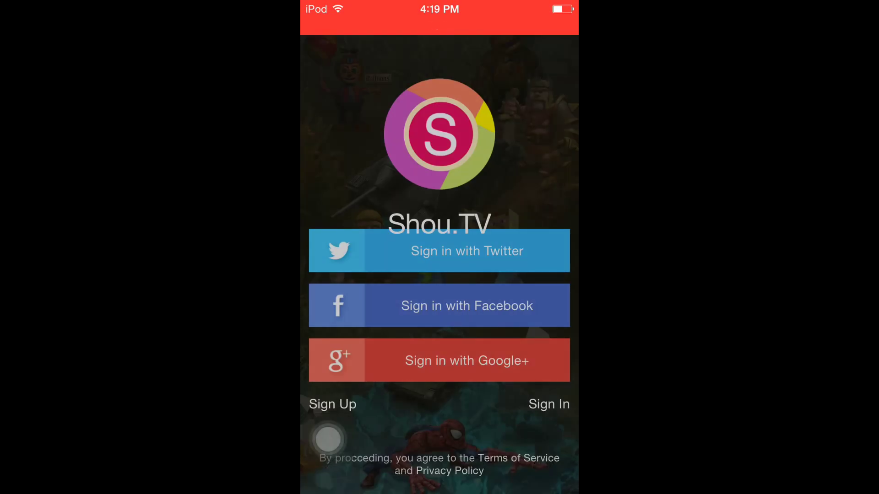
Abandon Shou.TV sign-up and choose Sign in with Google+, ready to enter the email
left_click(332, 404)
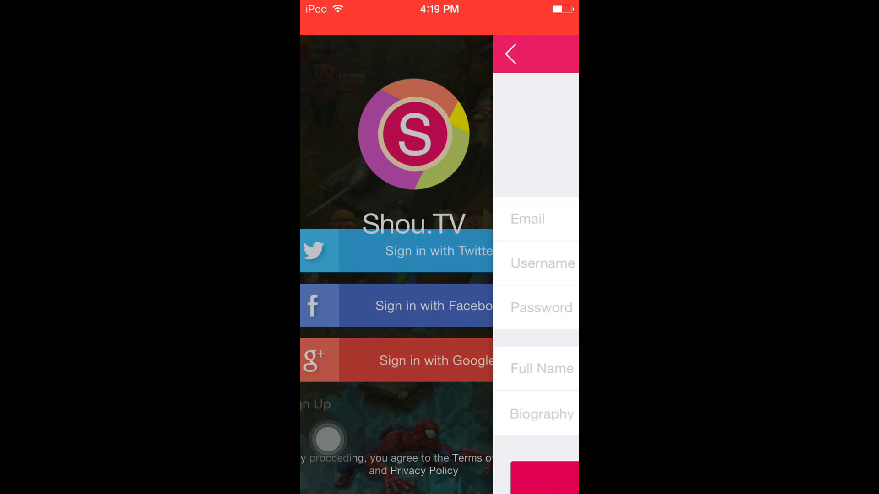
left_click(334, 219)
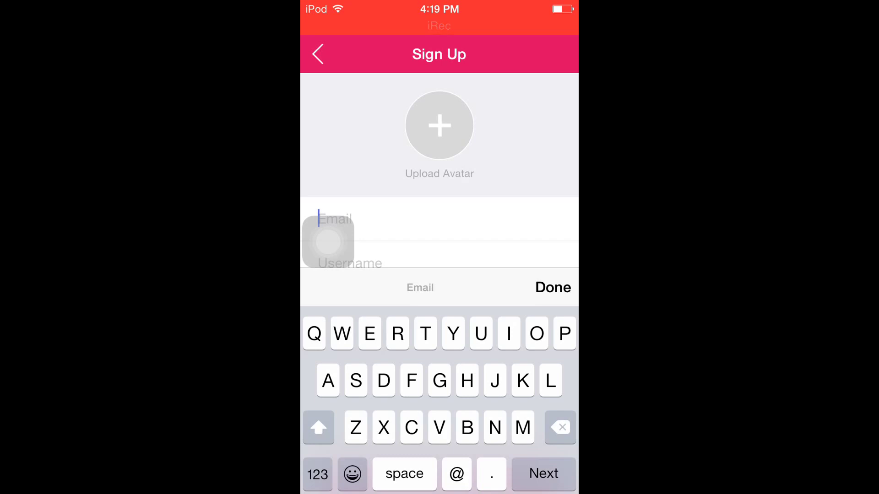
left_click(318, 54)
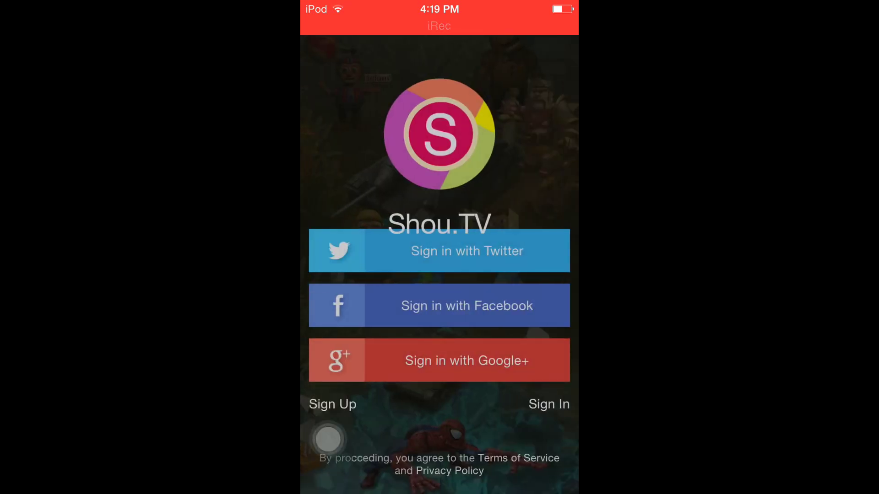
left_click(439, 361)
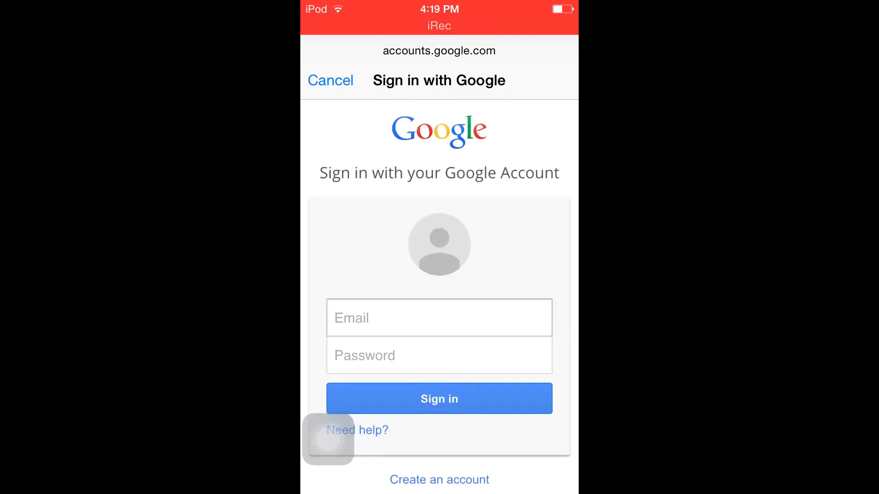
left_click(439, 318)
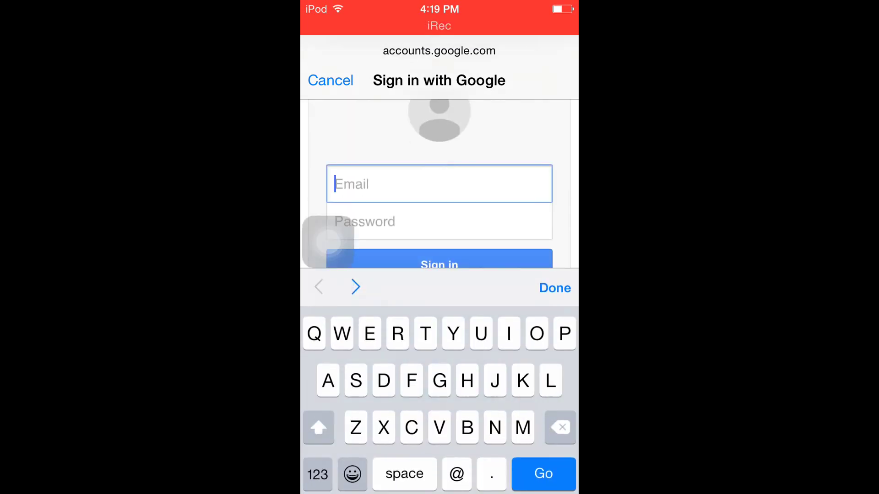
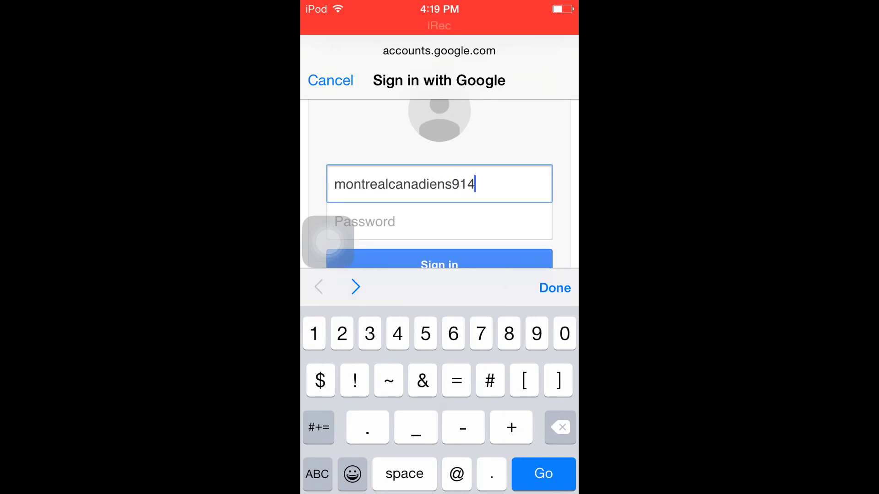
Enter the Google account email and password, fixing typos, and submit the sign-in
left_click(439, 221)
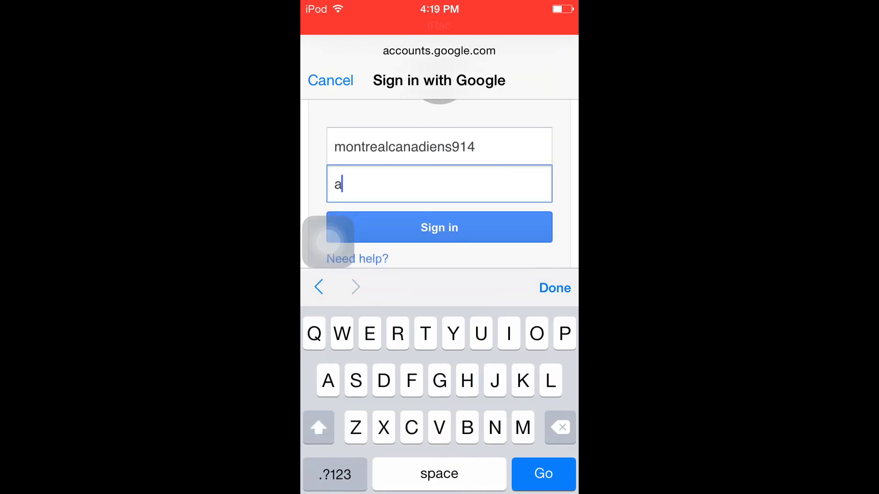
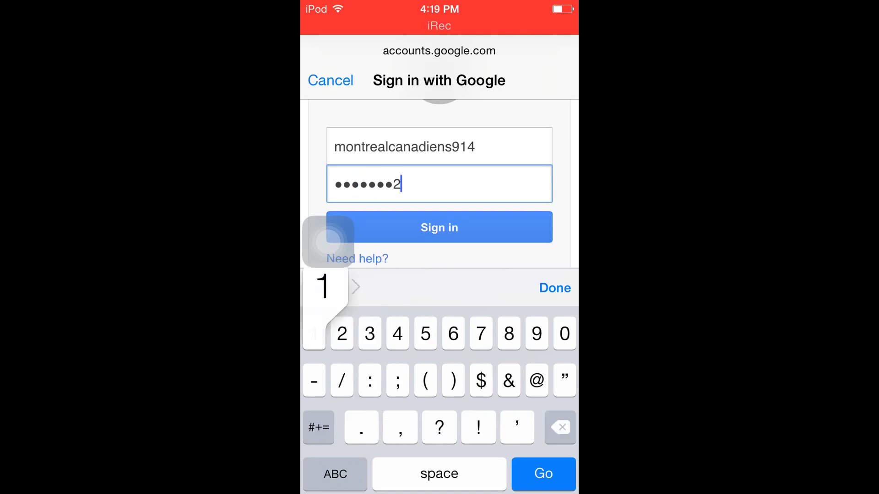
key("Return")
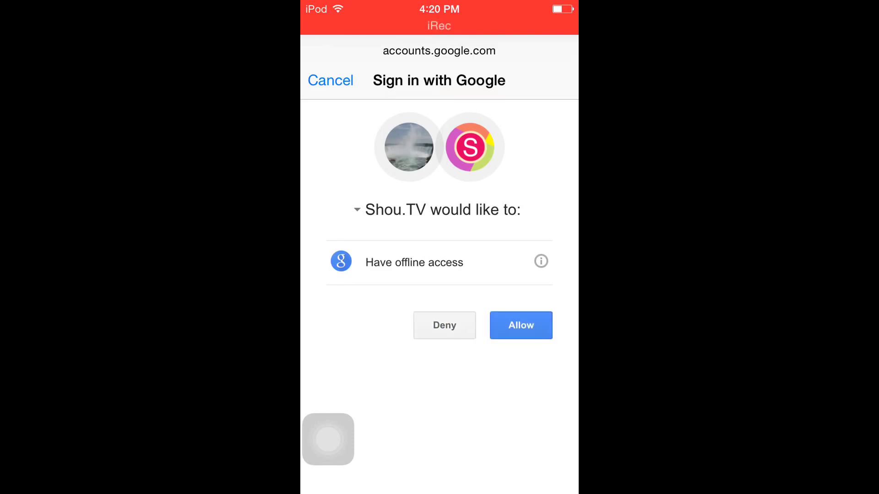
Allow Shou.TV offline access, then switch to Safari and enter shou.tv in the address bar
left_click(520, 325)
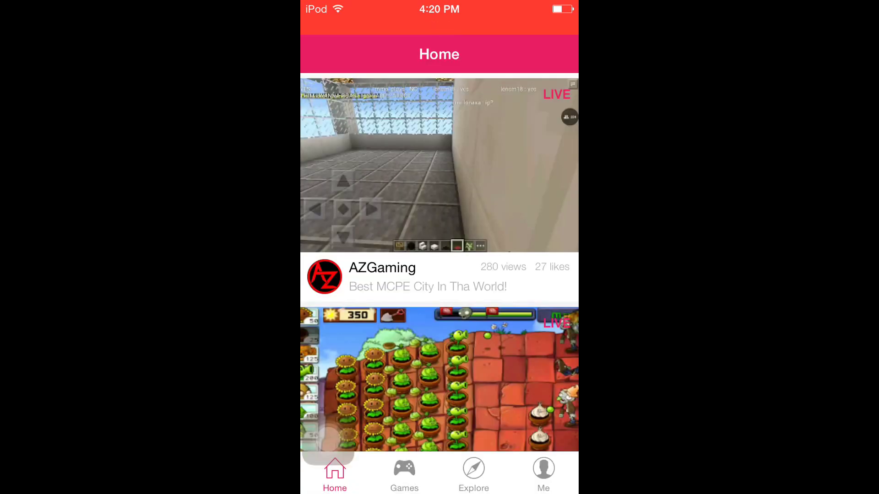
key("super")
left_click(406, 457)
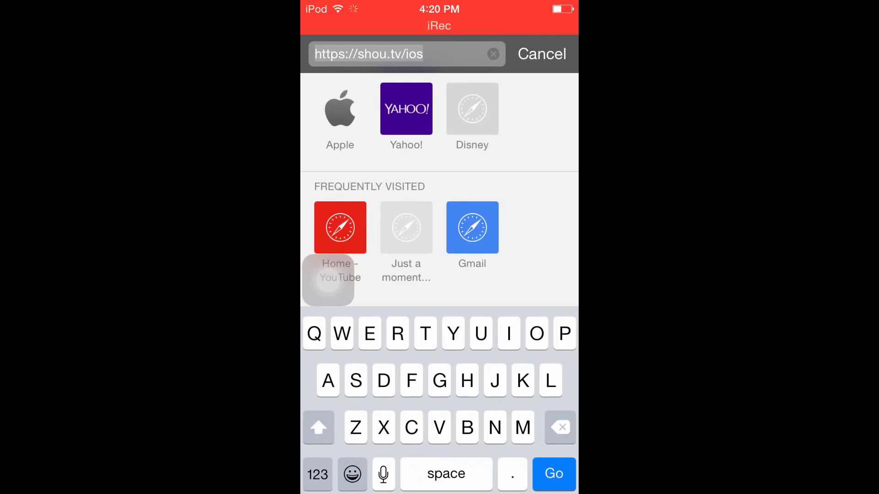
type("shou.tv")
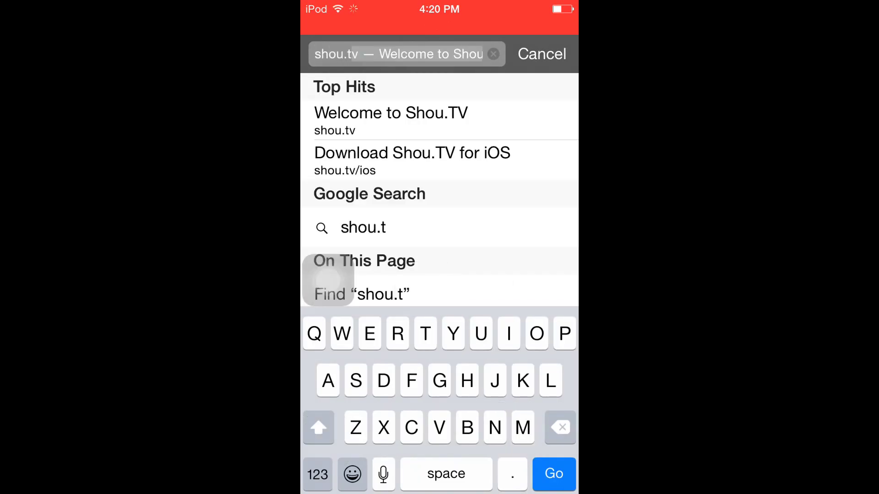
Load shou.tv, scroll to the non-jailbroken installer, then launch the installed Shou app
key("Return")
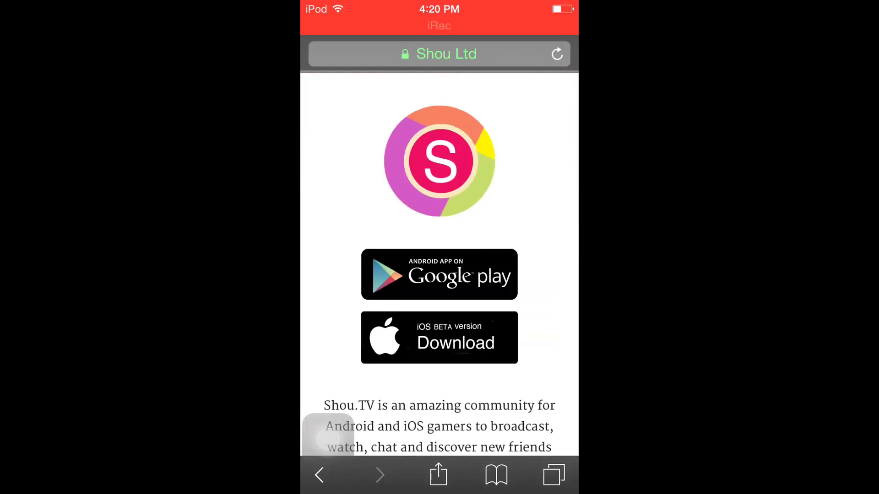
left_click(557, 53)
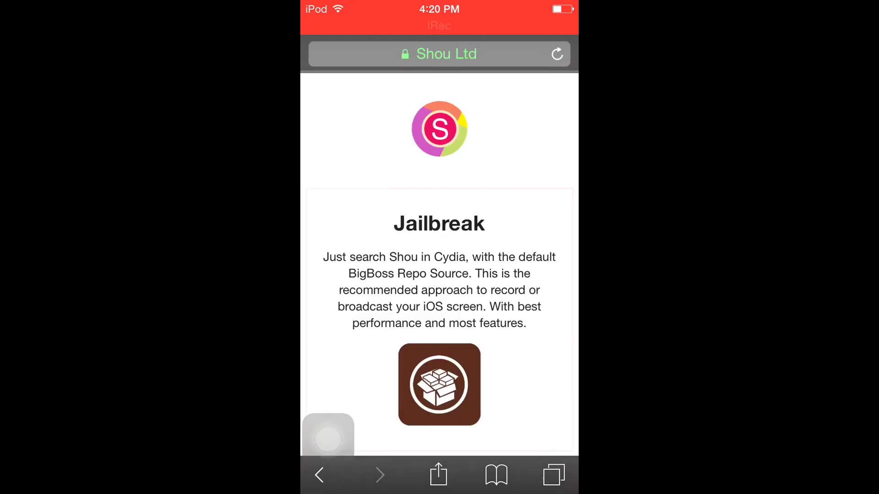
scroll(439, 256, "down", 8)
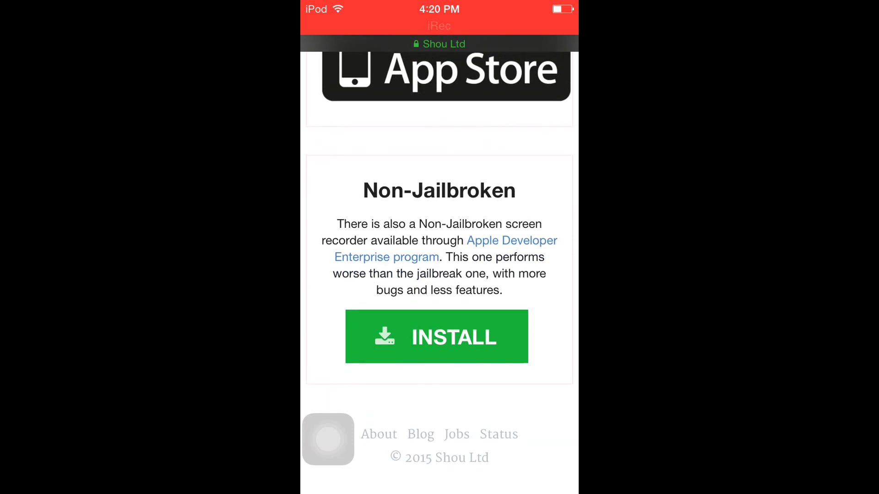
key("super")
left_click(472, 65)
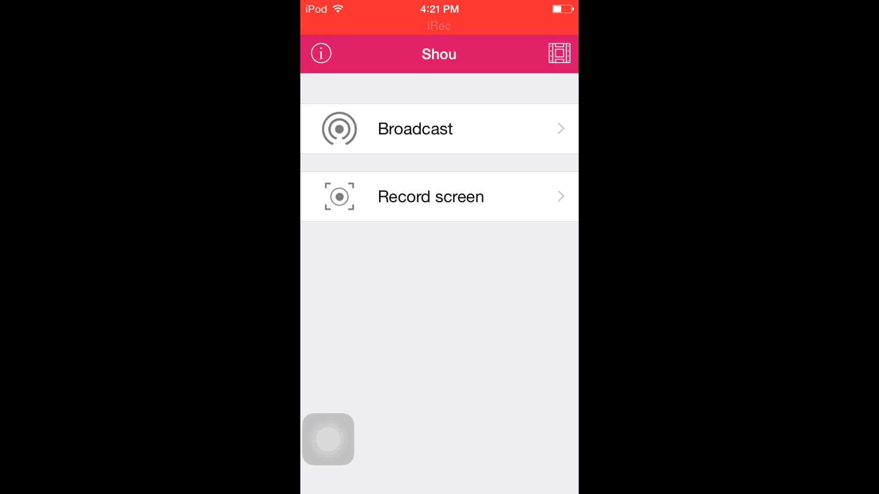
Open Shou's Record screen page with its Title, Format, Resolution and Bitrate settings
left_click(430, 197)
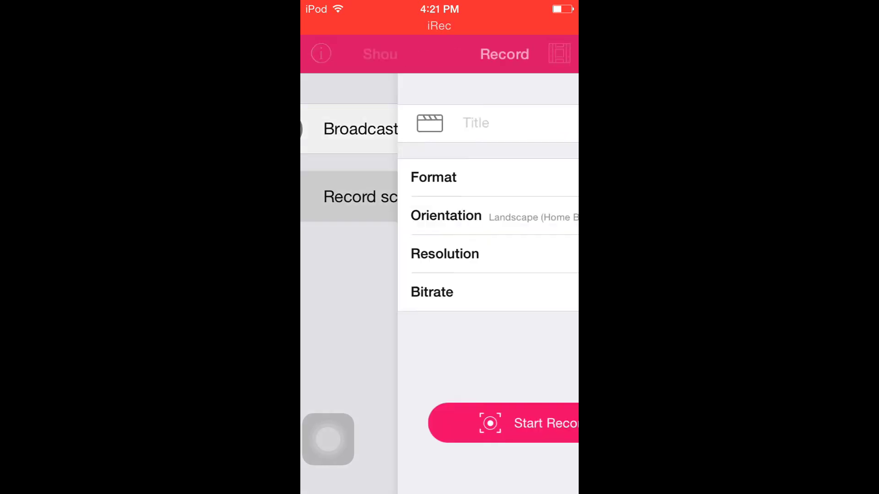